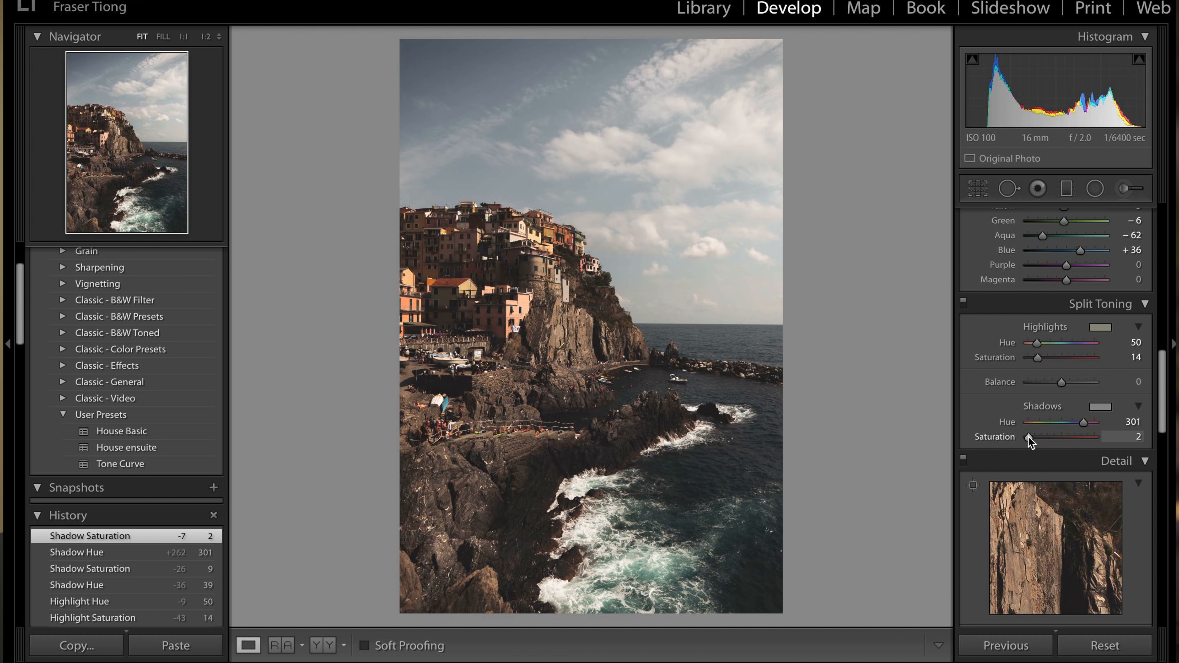
- Compare the photo with its original version, and set the split-toning highlights saturation to 9
key(backslash)
key(backslash)
key(backslash)
key(backslash)
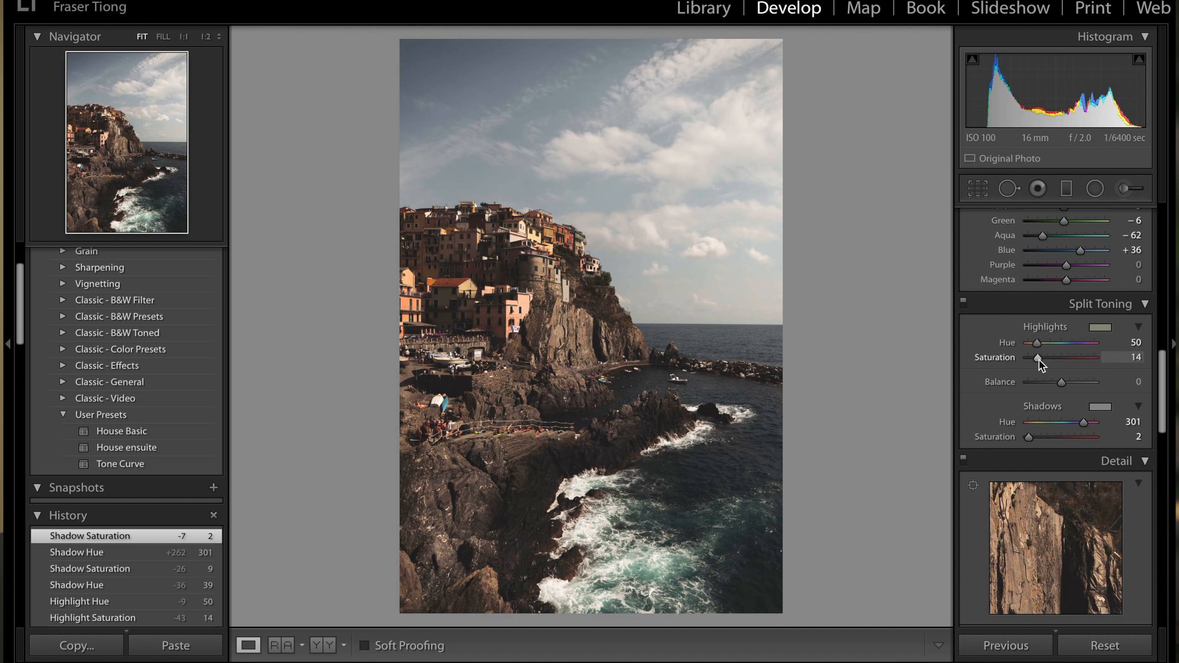
drag(1035, 360, 1035, 360)
- Set the sharpening amount to 60
scroll(1054, 418, down, 5)
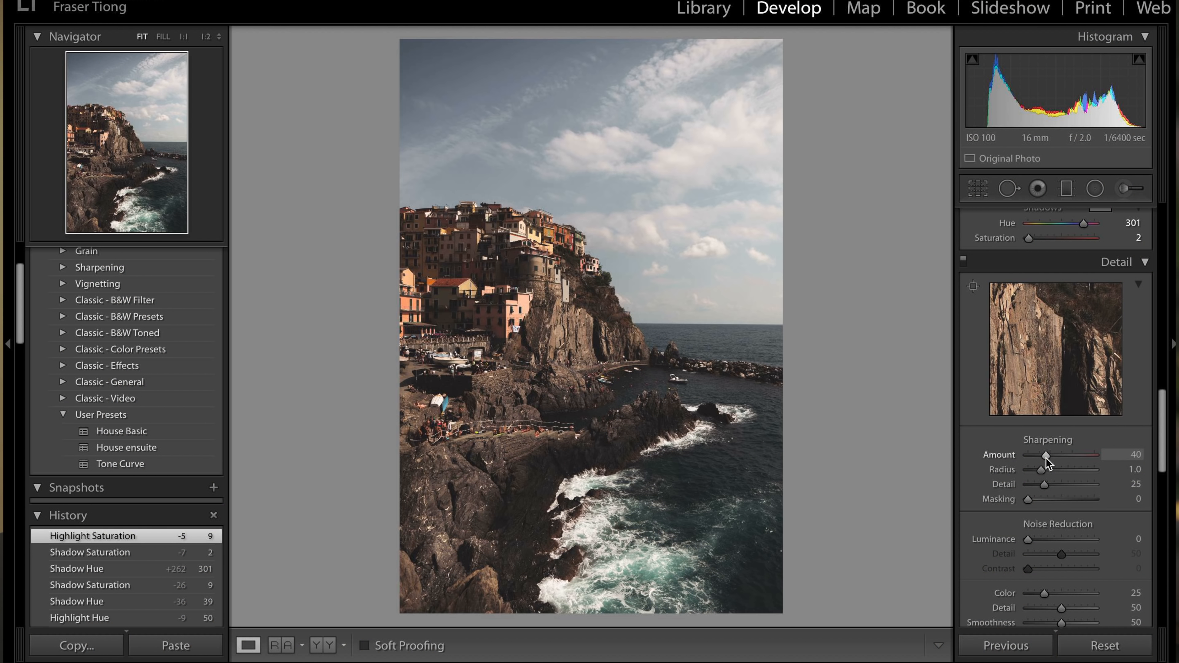
drag(1046, 457, 1053, 457)
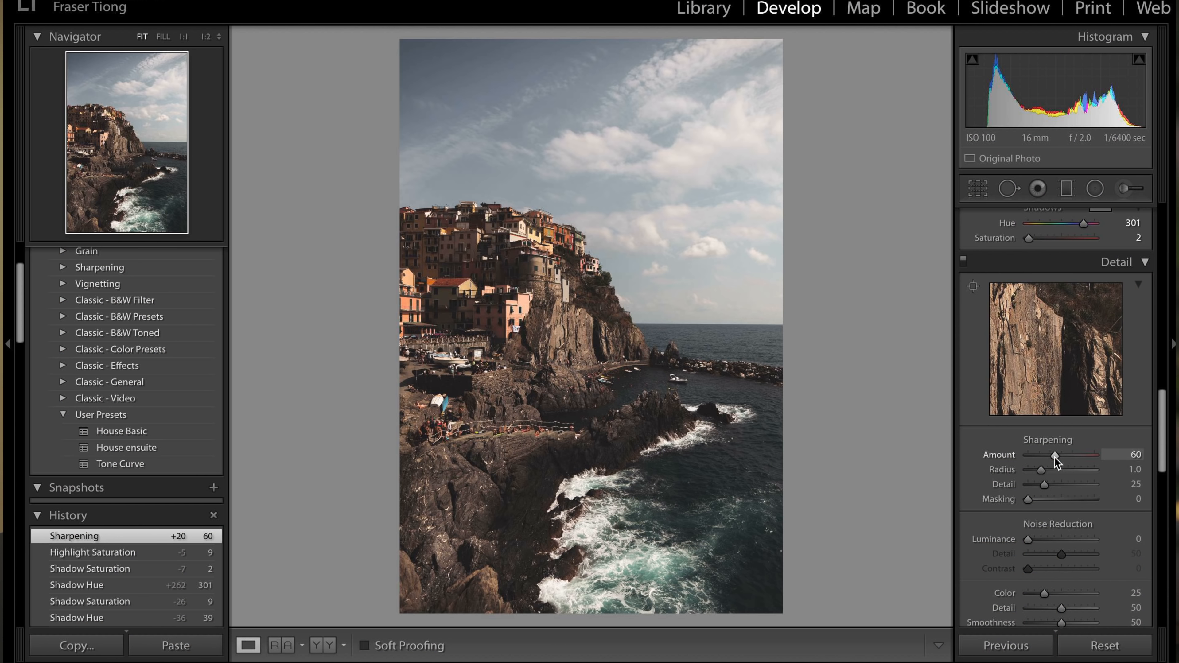
- Try luminance noise reduction at 62 and 16, and return it to 0
scroll(1042, 488, down, 3)
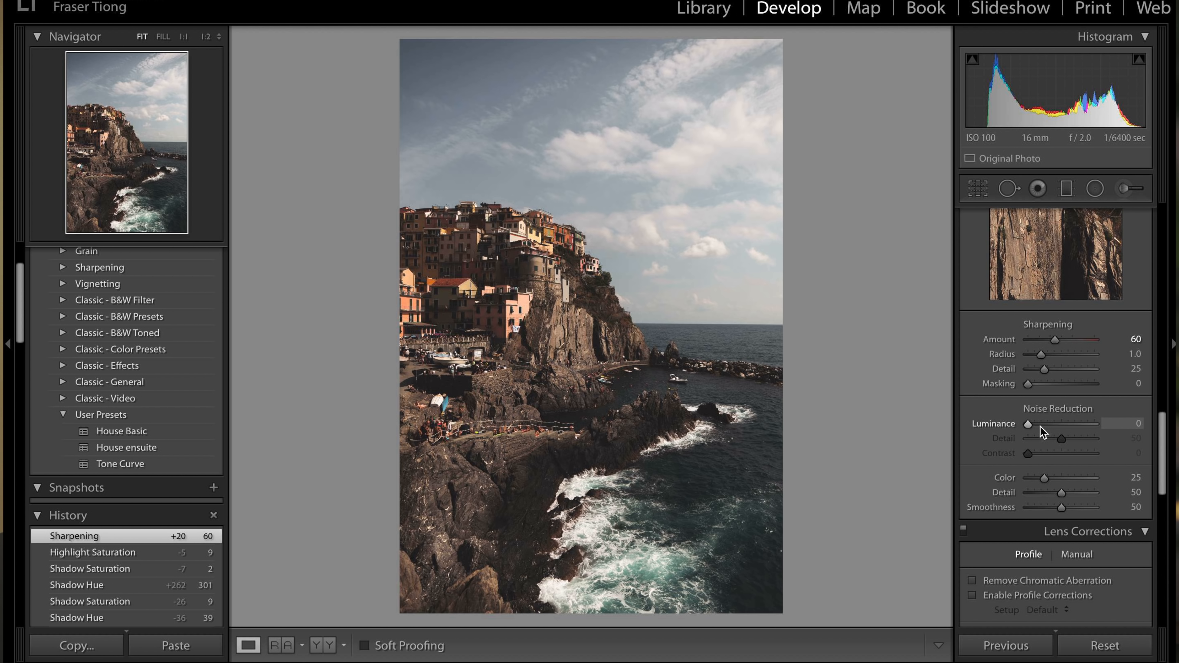
drag(1064, 423, 1069, 423)
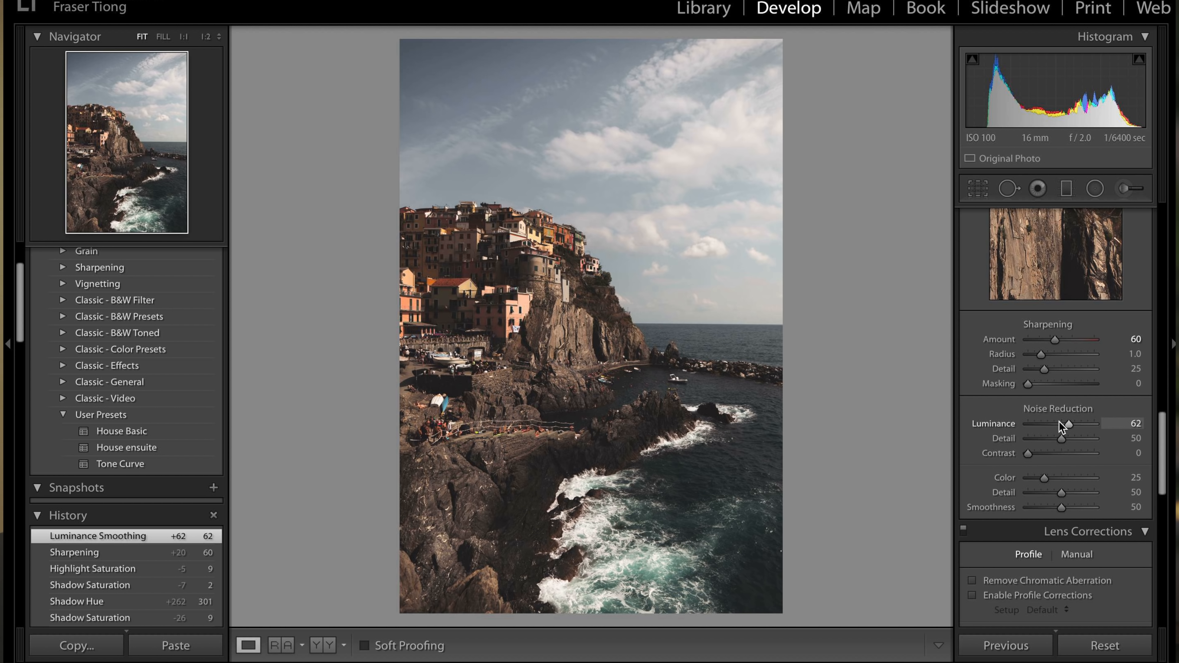
click(1039, 422)
drag(1038, 422, 1016, 423)
- Darken the photo's edges slightly with a negative post-crop vignetting amount
scroll(1027, 310, down, 10)
scroll(1071, 454, down, 3)
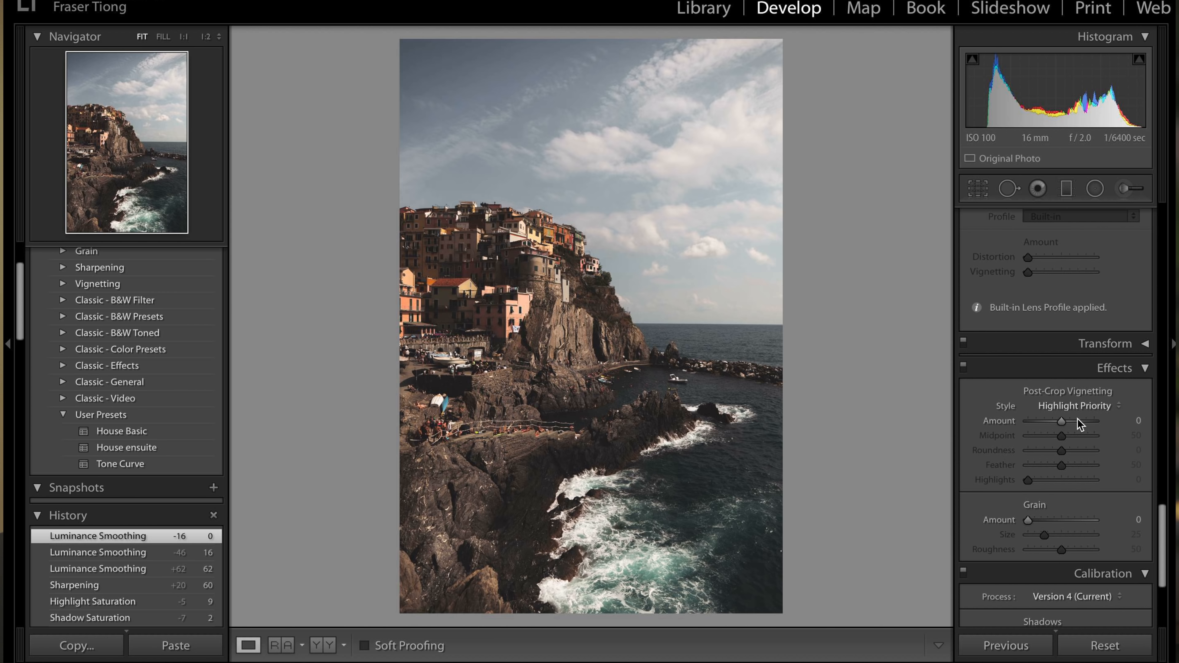
drag(1061, 421, 1051, 431)
scroll(1058, 423, down, 3)
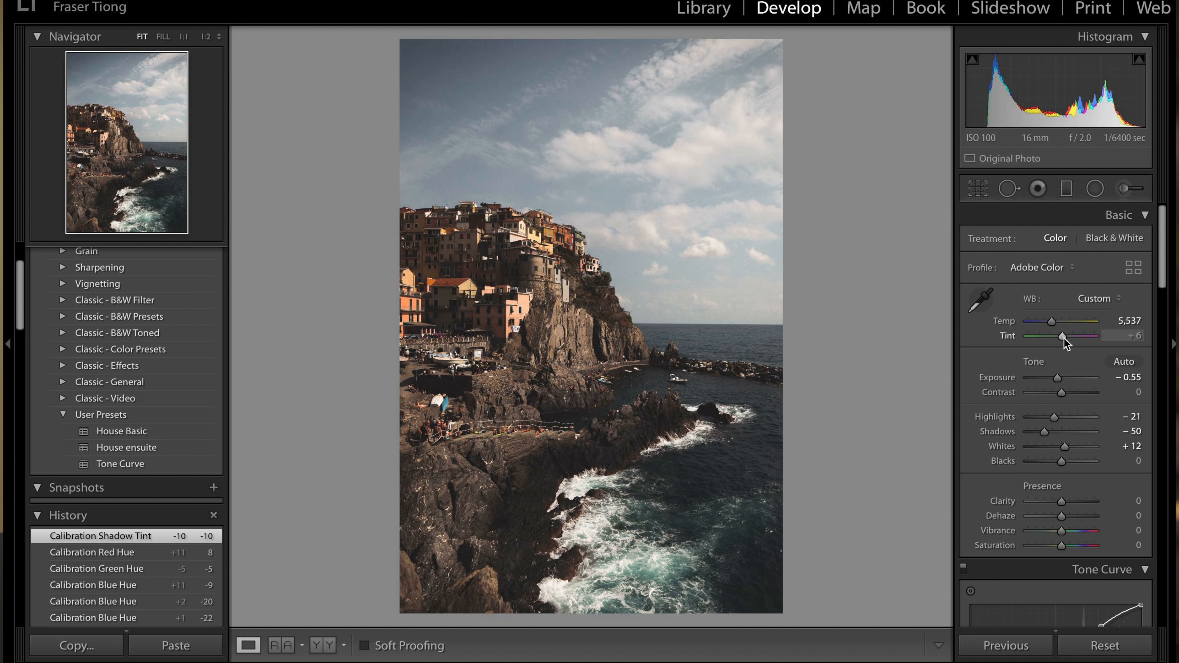
- Compare the colour-graded photo with its original version
key(backslash)
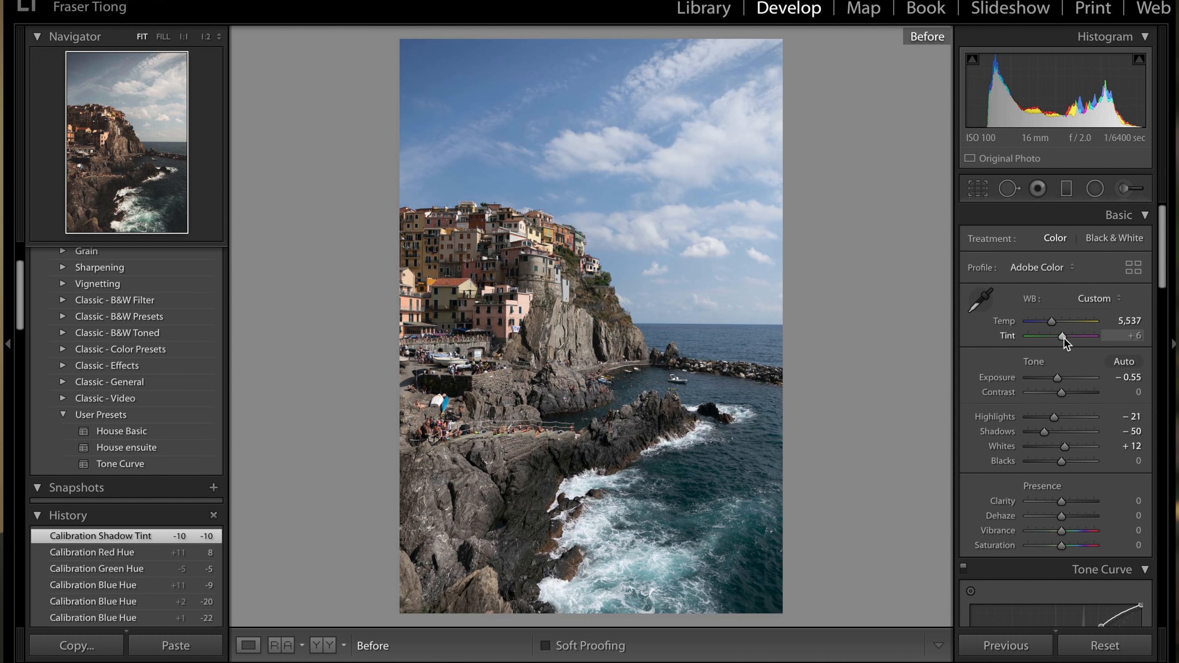
key(backslash)
key(backslash)
key(backslash)
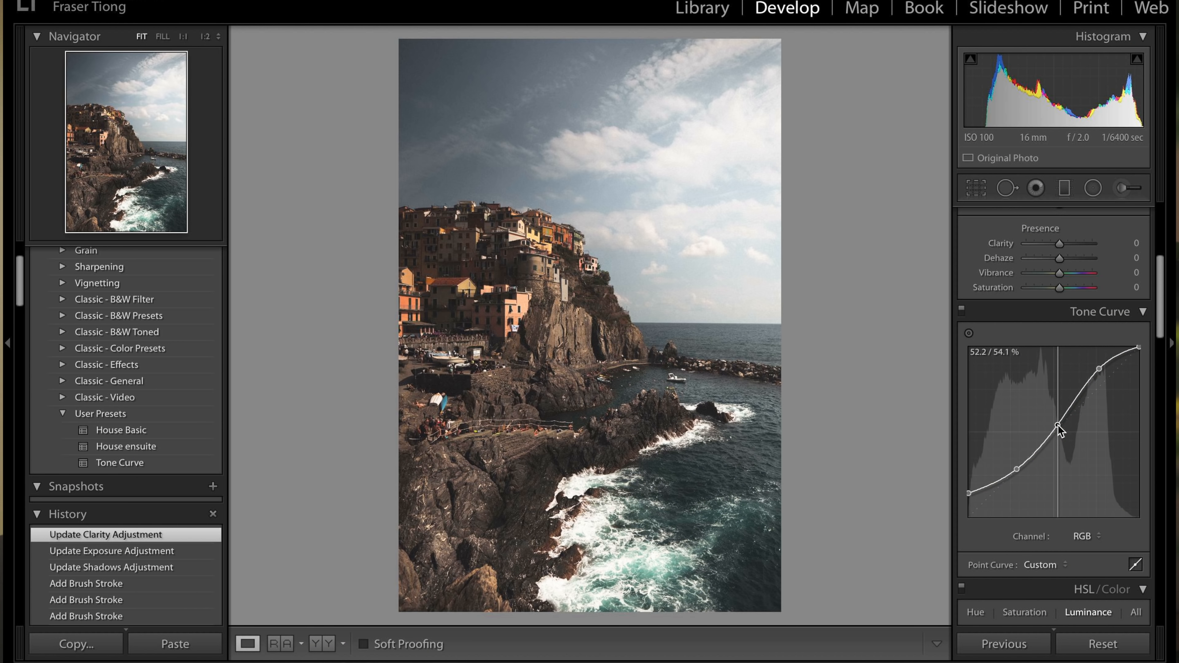
- Reshape the RGB tone curve with its midpoint at 49.0 / 55.3 %, black point at 0.0 / 15.3 % and a fine-tuned shadow point, and check against the original
drag(1057, 430, 1053, 423)
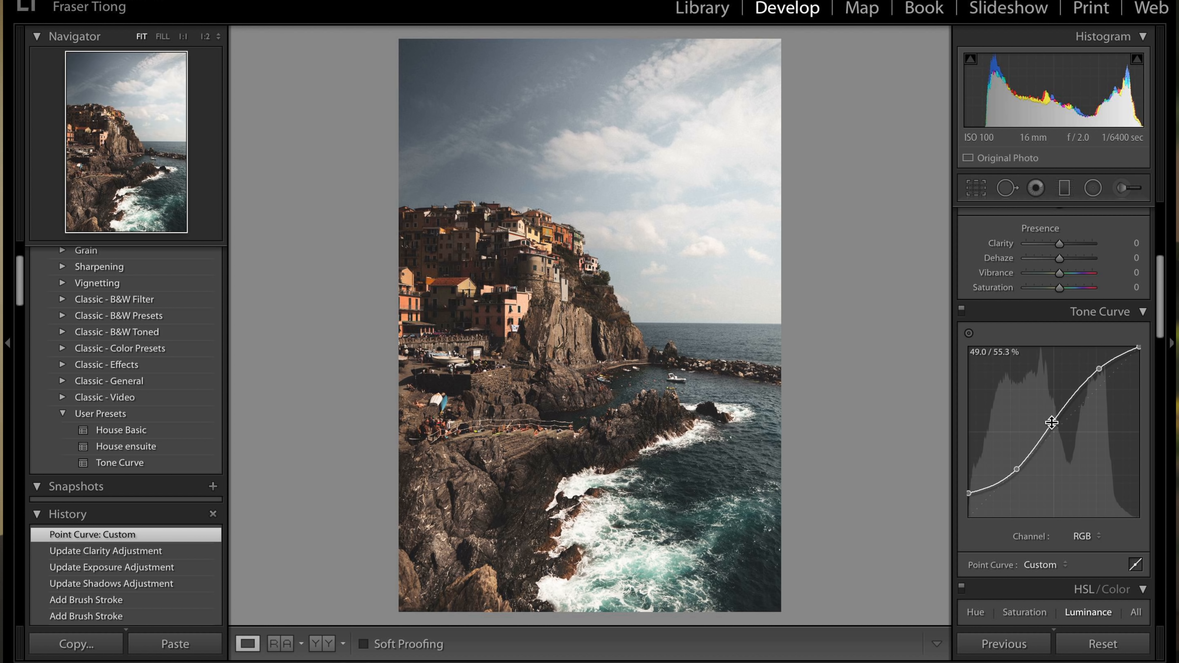
drag(1017, 470, 967, 491)
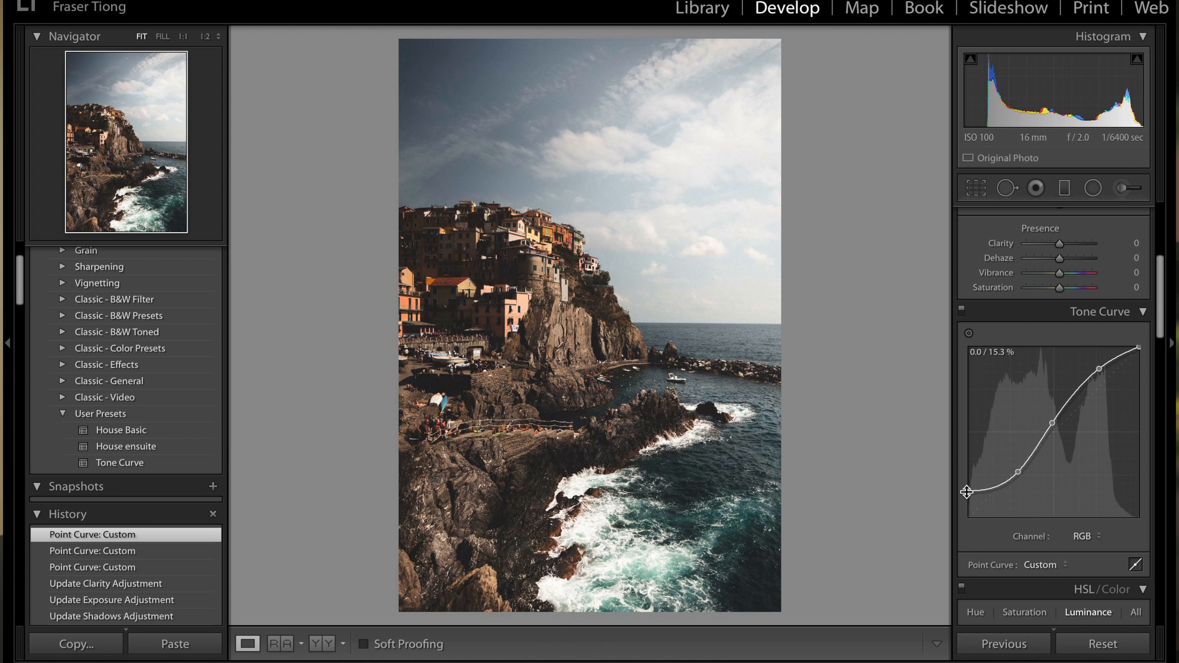
drag(1017, 472, 1016, 470)
key(backslash)
key(backslash)
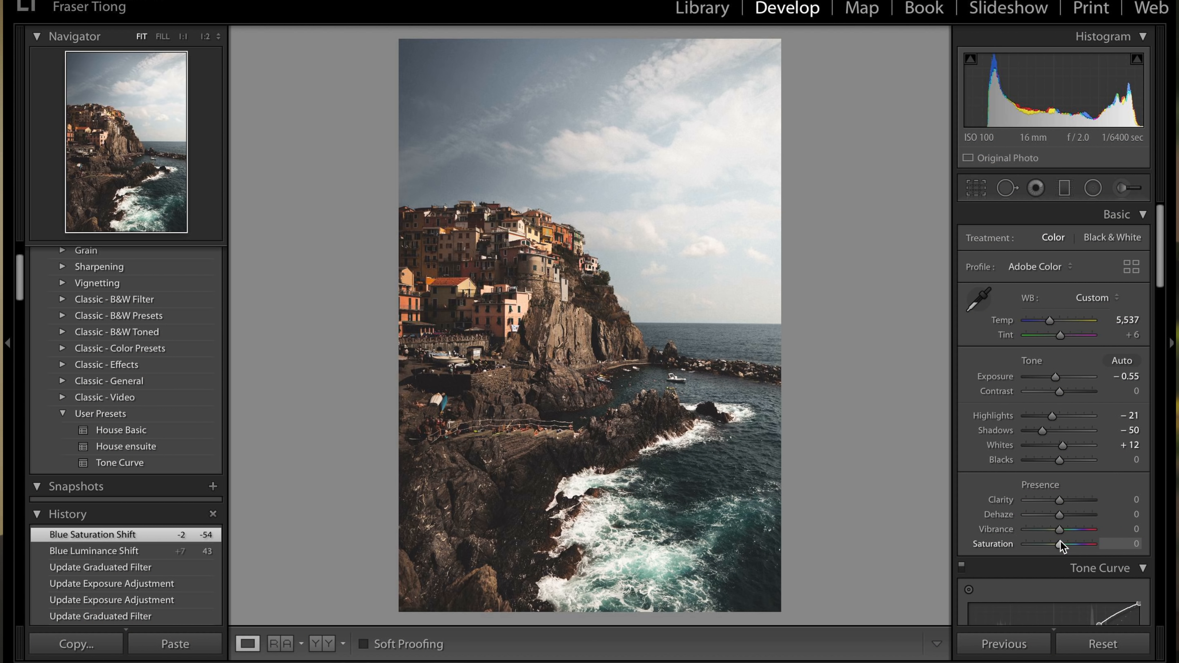
- Set the photo's overall saturation to -5 and its contrast to +9
drag(1060, 542, 1059, 540)
drag(1059, 540, 1058, 539)
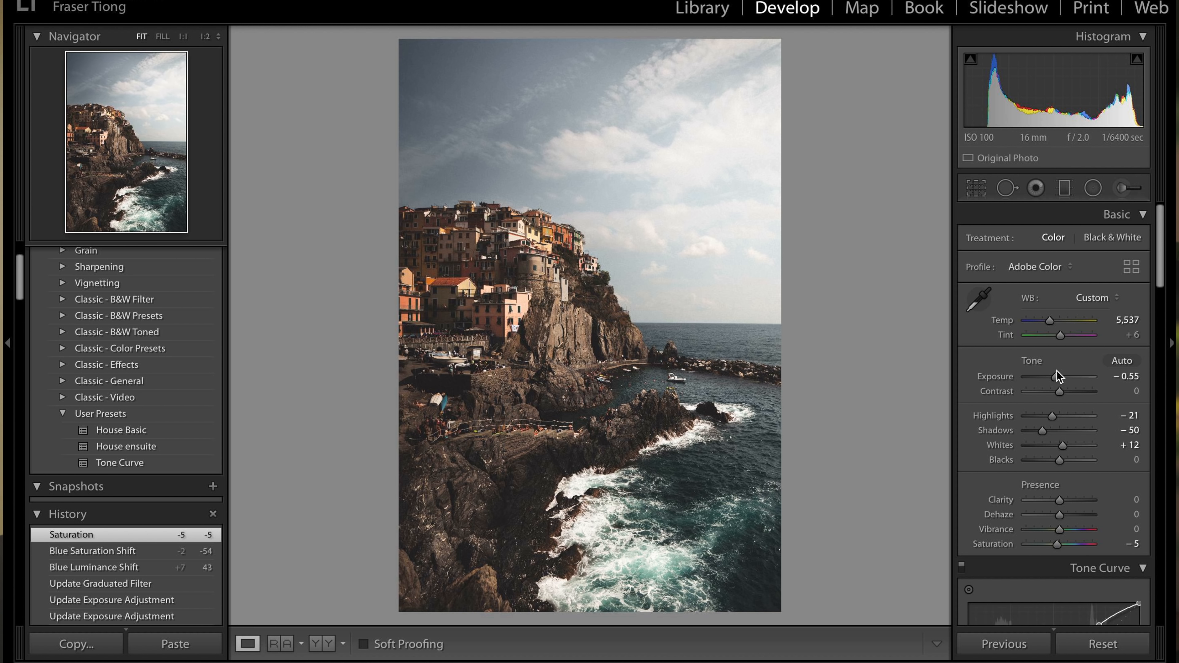
drag(1063, 395, 1061, 393)
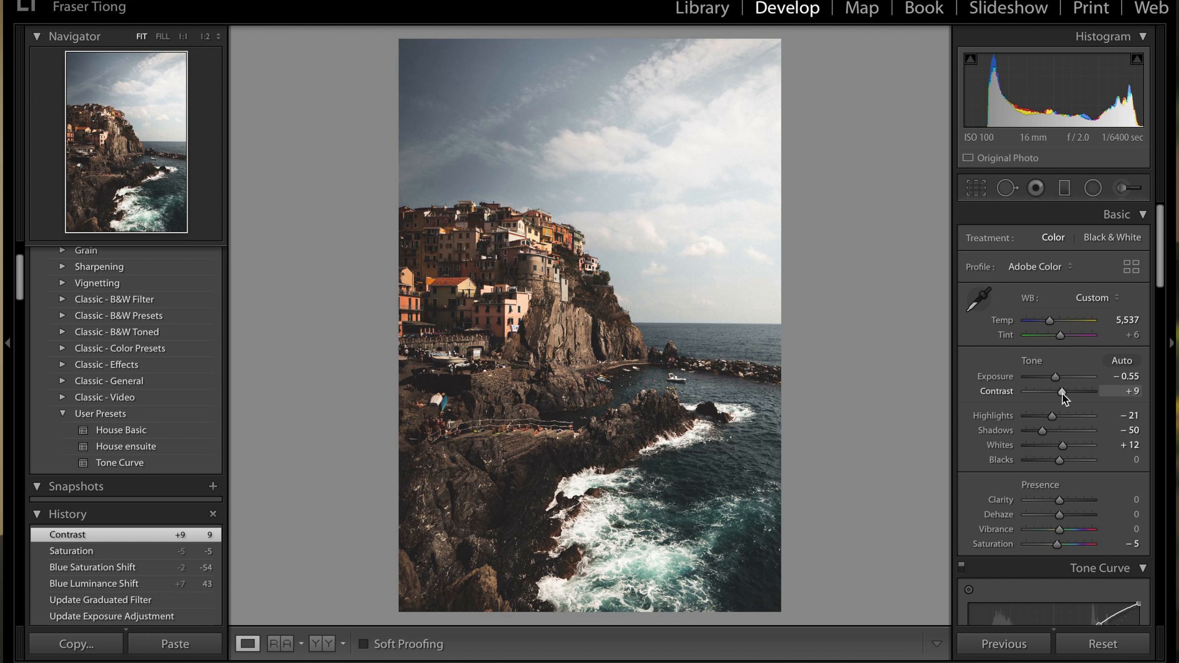
- Compare the finished edit with the original photo, ending in the single-image view of the edit
key(backslash)
key(backslash)
key(backslash)
key(backslash)
key(backslash)
key(backslash)
key(backslash)
key(backslash)
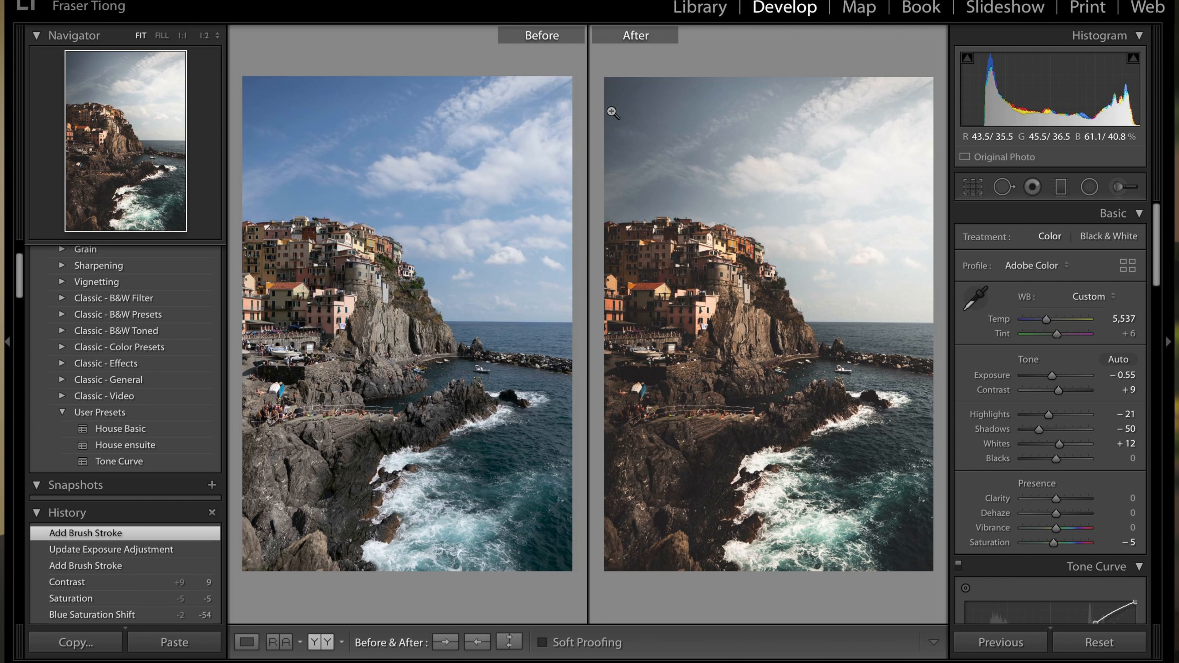
key(y)
- Review the photo's edit history from the latest brush strokes down to the import entry and back
scroll(102, 418, down, 3)
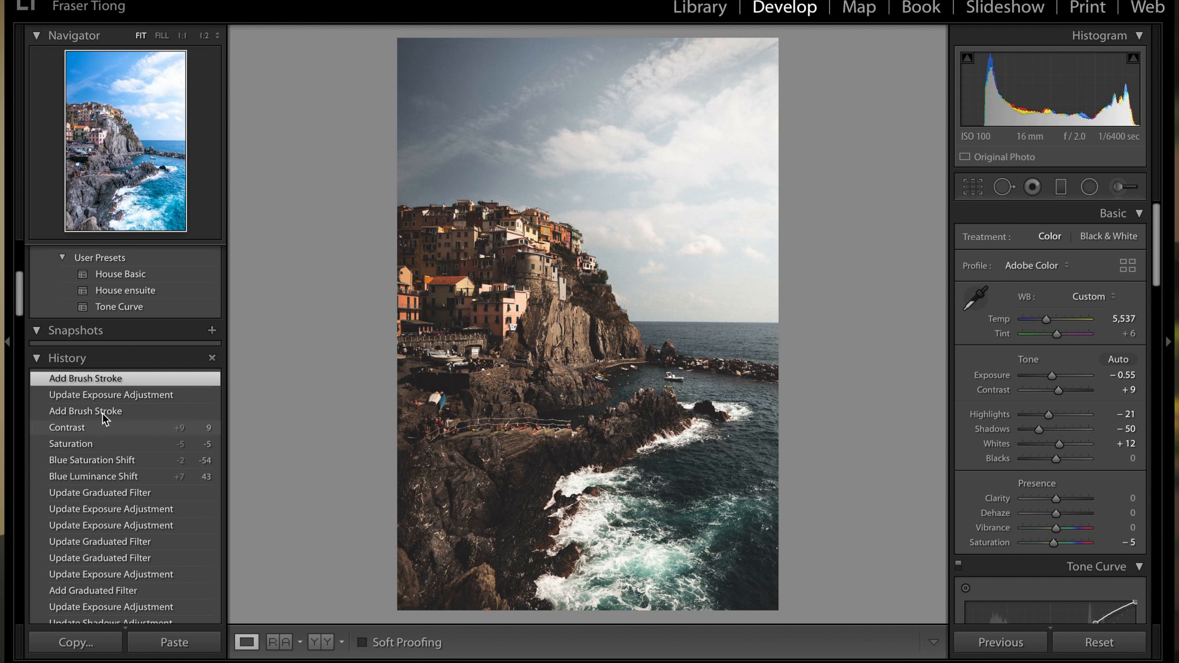
scroll(107, 395, down, 5)
scroll(111, 377, down, 15)
scroll(111, 379, down, 15)
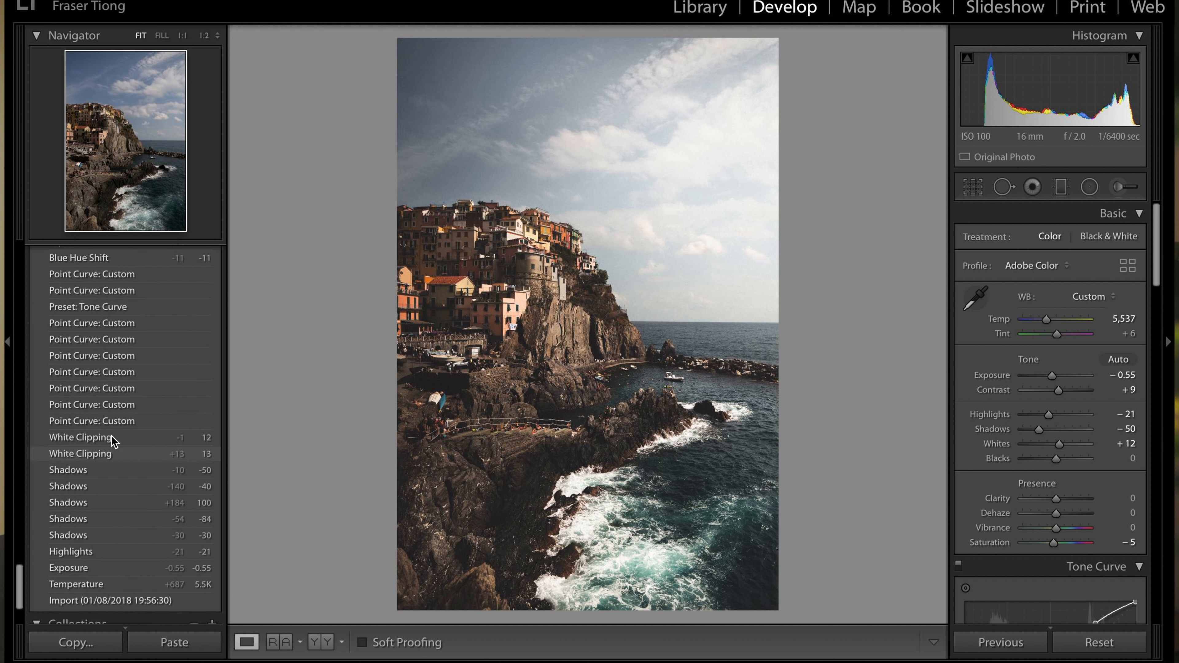
scroll(113, 441, up, 10)
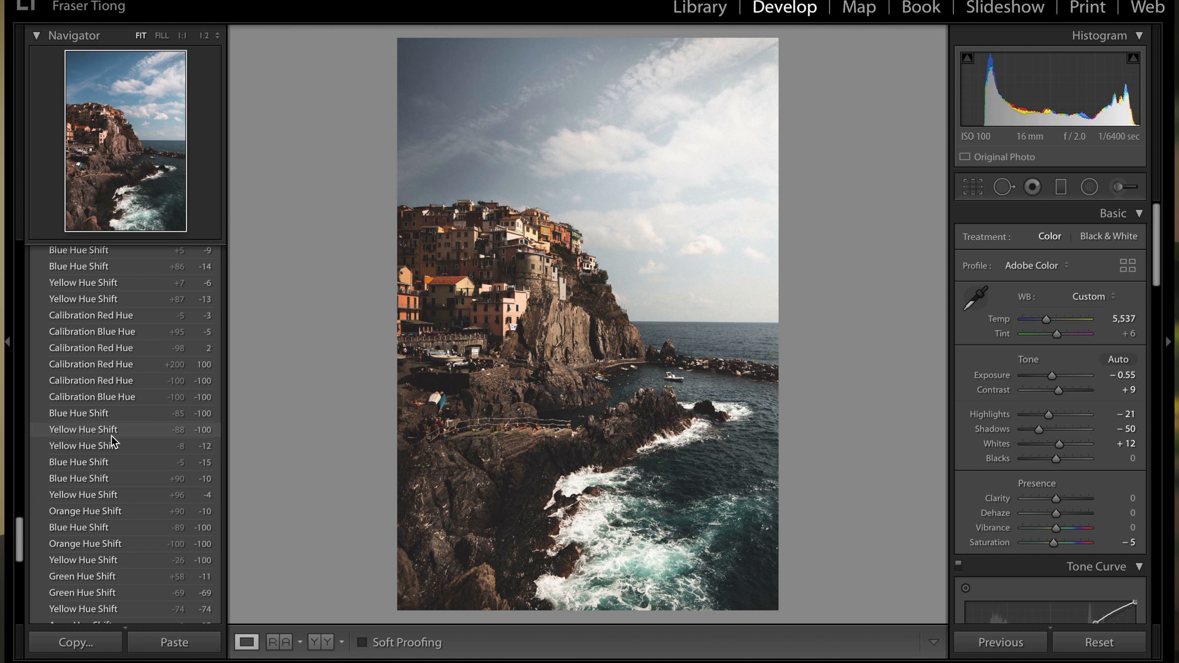
scroll(112, 441, up, 15)
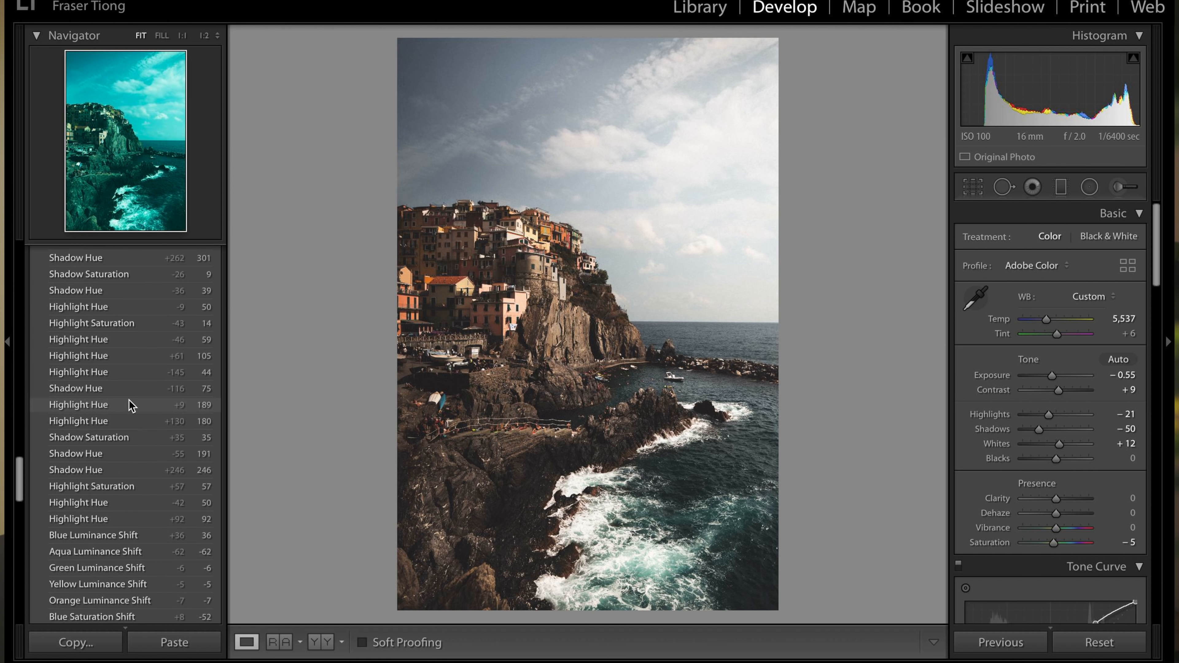
scroll(130, 405, up, 10)
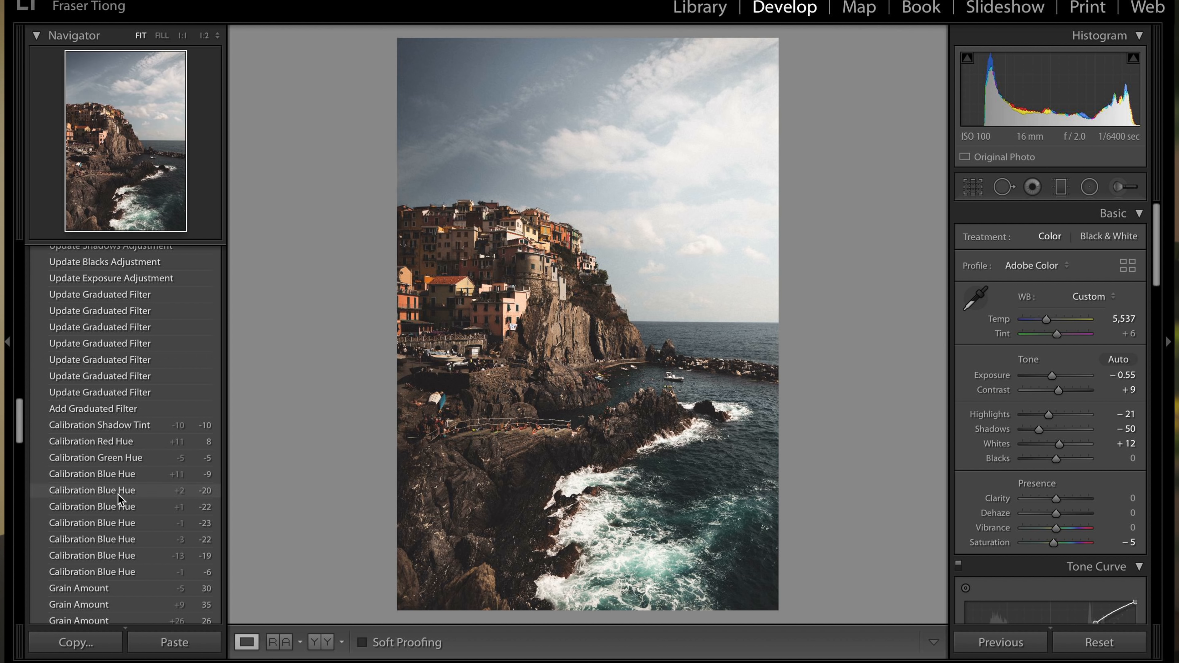
scroll(123, 455, up, 3)
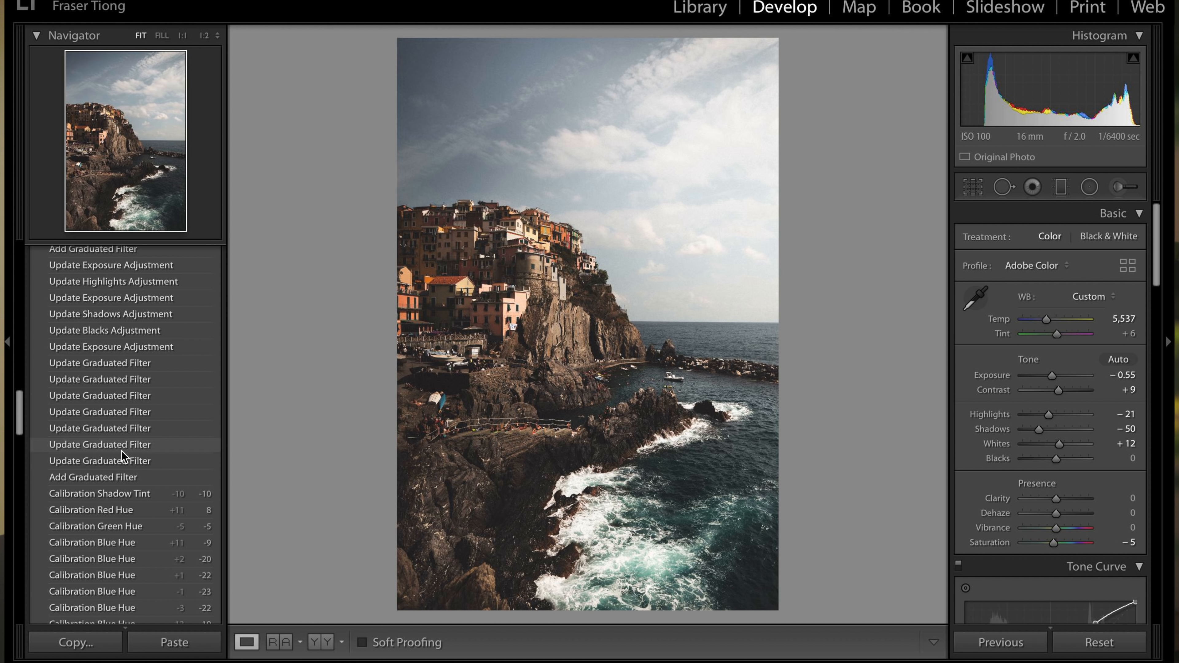
scroll(124, 455, up, 10)
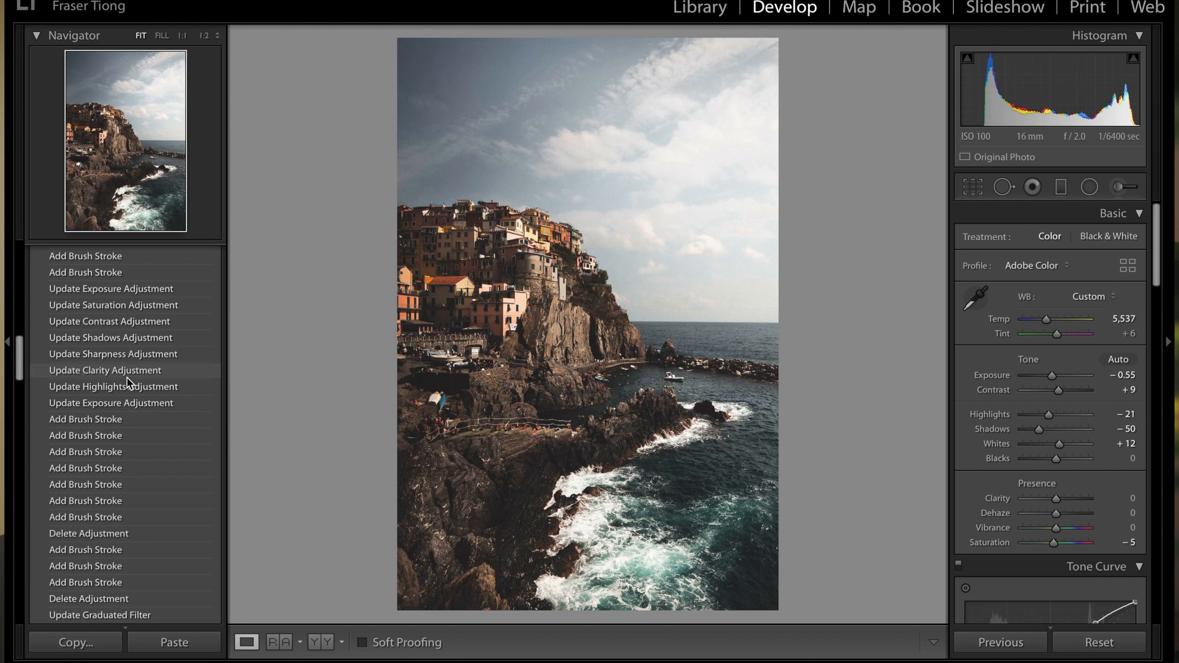
scroll(125, 405, up, 5)
scroll(125, 405, up, 1)
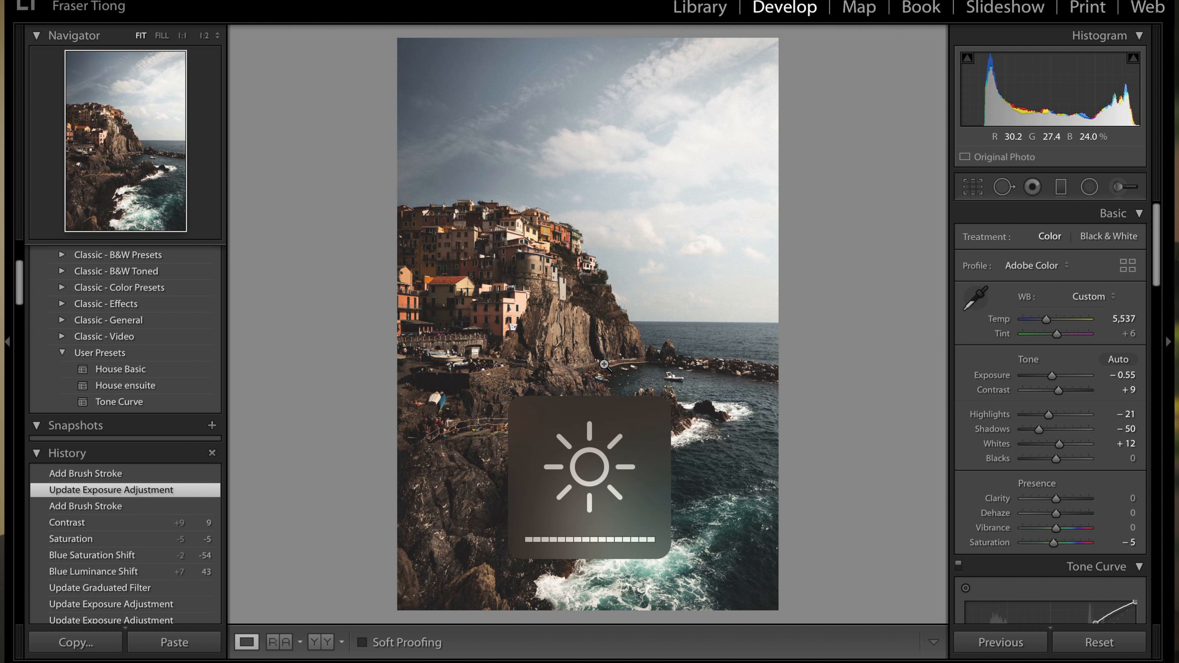
- Push the exposure to the maximum of +5.00, and reduce it to +1.95
drag(1052, 376, 1162, 378)
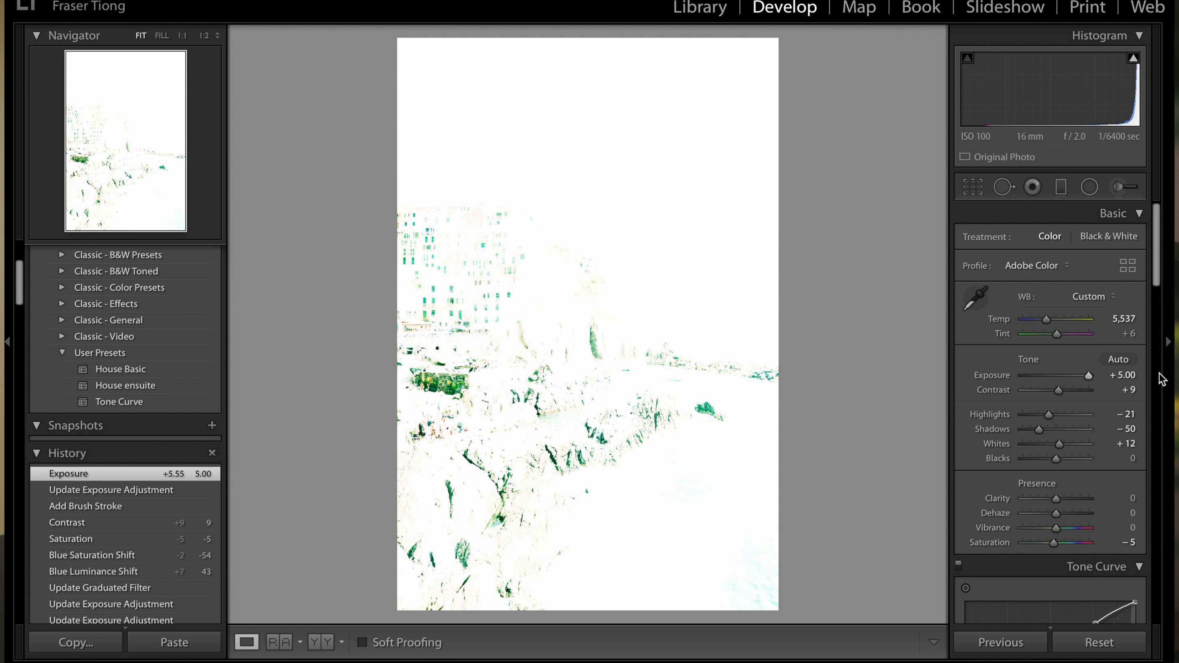
drag(1088, 375, 1068, 376)
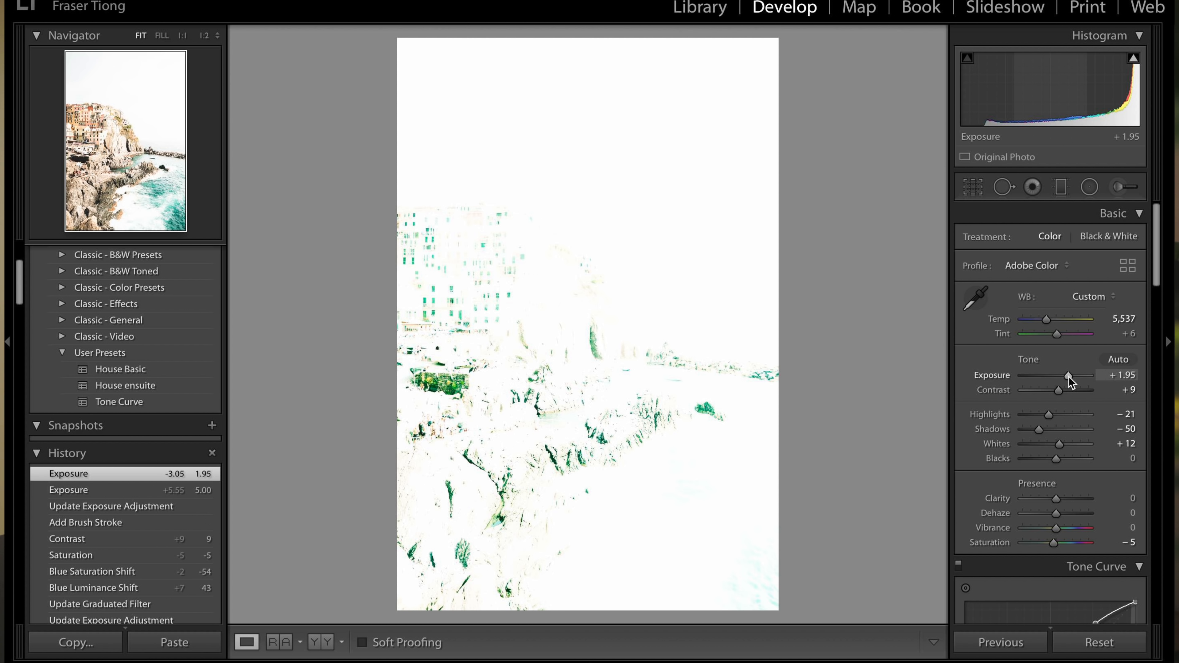